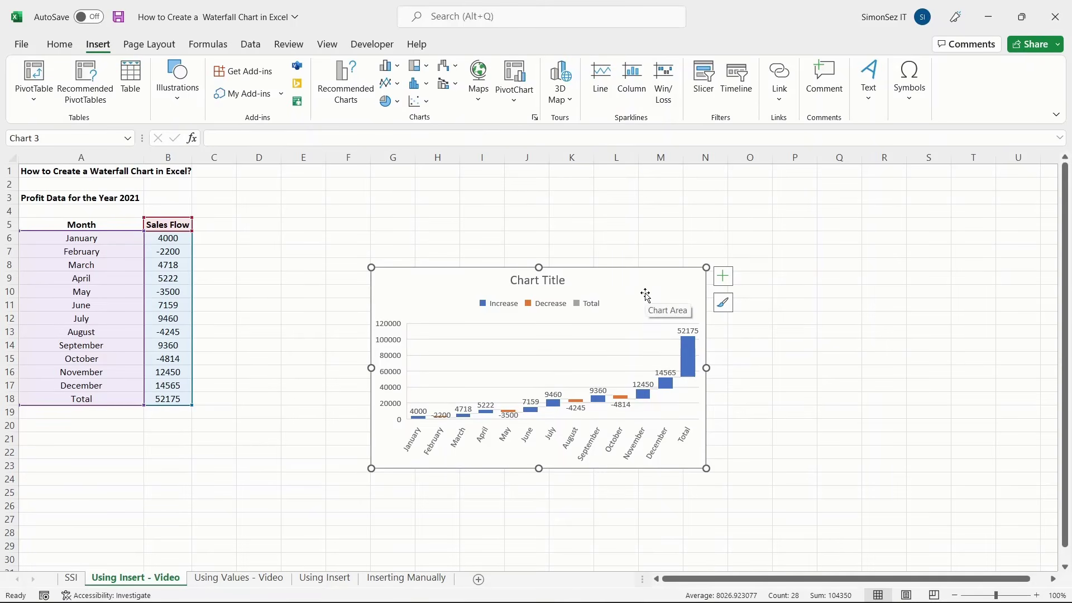
Step: Enlarge the waterfall chart beside the profit data to span about columns E to Q and rows 4 to 28
left_click_drag(706, 267, 769, 199)
left_click_drag(764, 468, 868, 511)
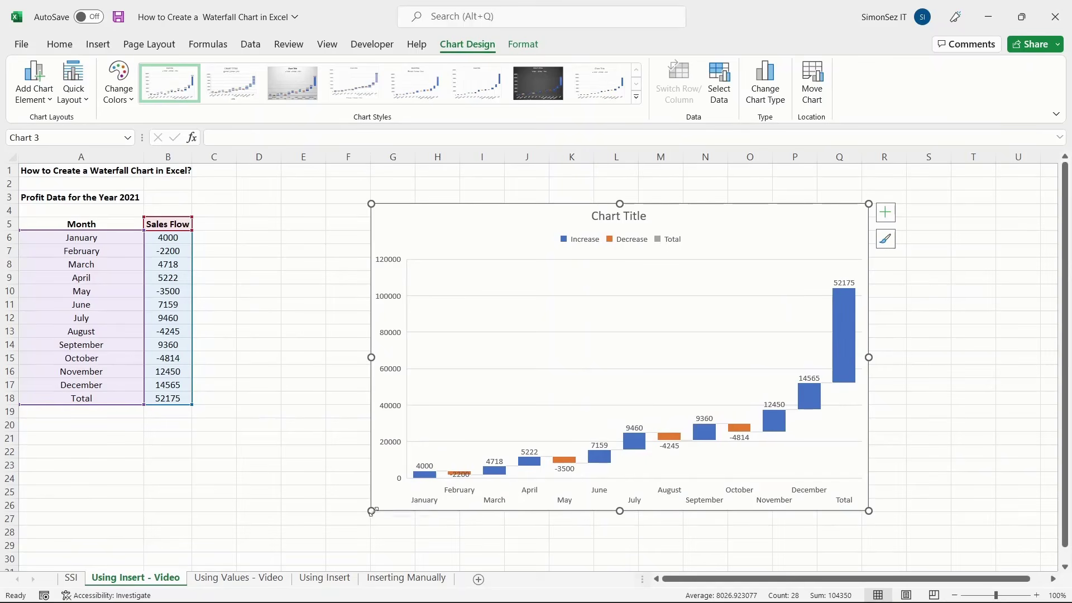
left_click_drag(372, 511, 288, 540)
Step: Set the Total column of the waterfall chart as a total and deselect the chart
double_click(841, 360)
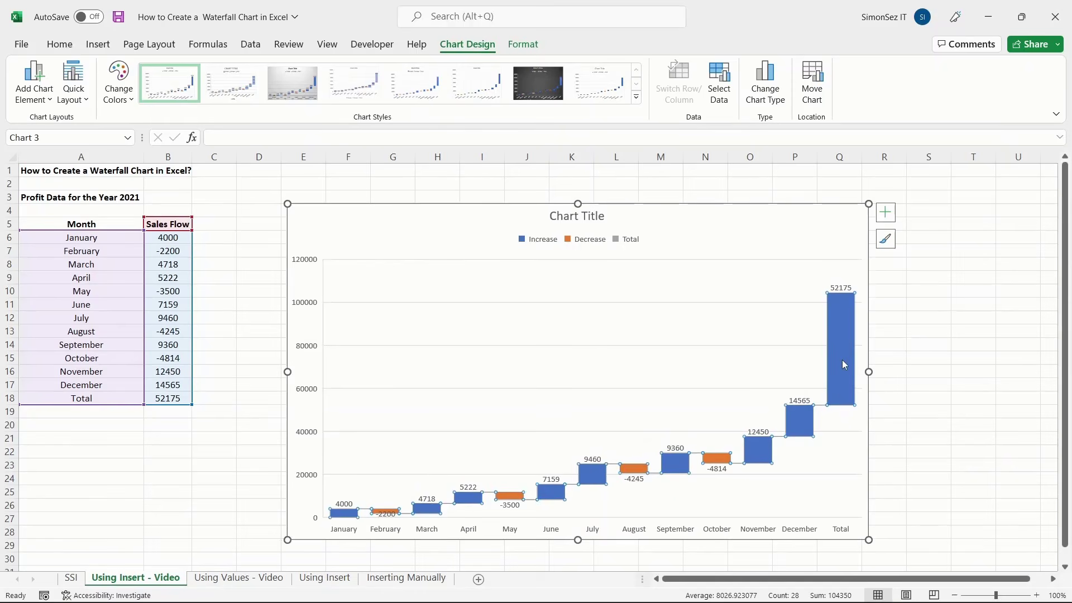
left_click(841, 360)
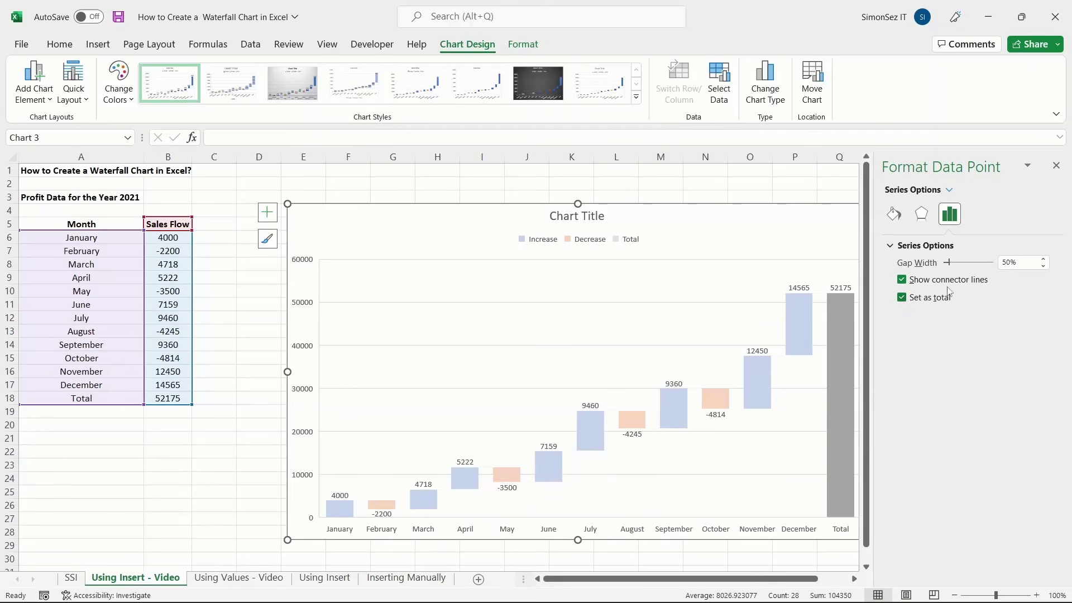
left_click(1055, 166)
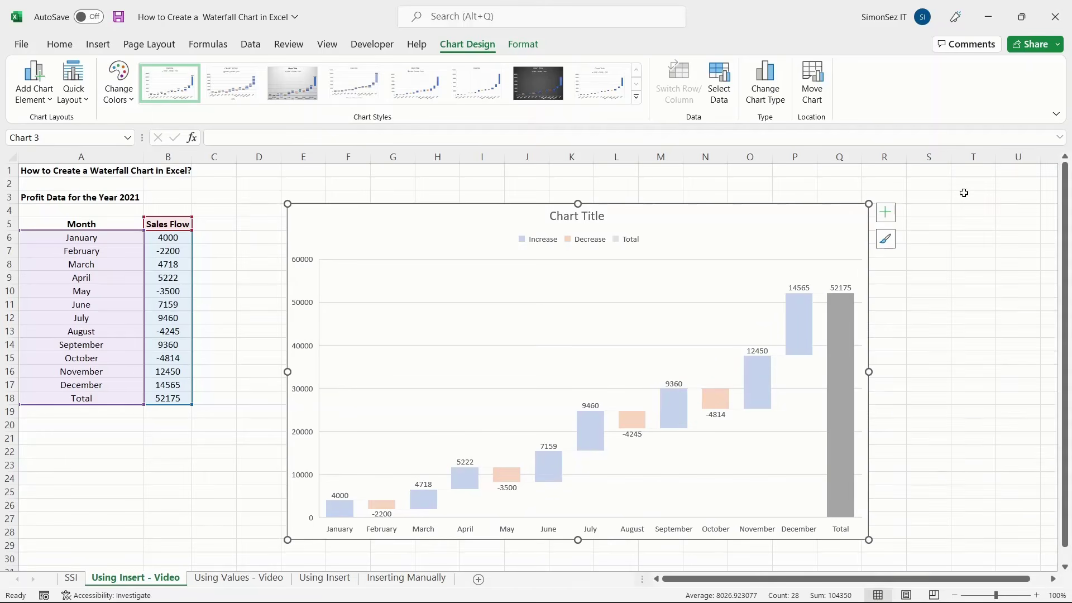
left_click(246, 412)
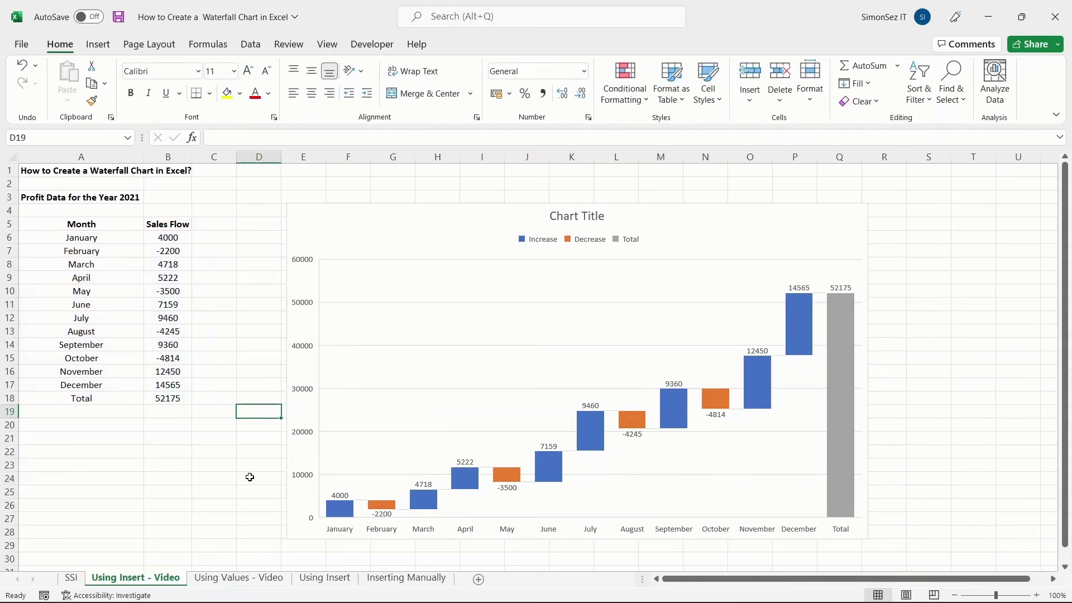
Step: On the "Using Values - Video" sheet, fill the Decrease and Increase formulas from row 6 down to December in row 18
left_click(238, 577)
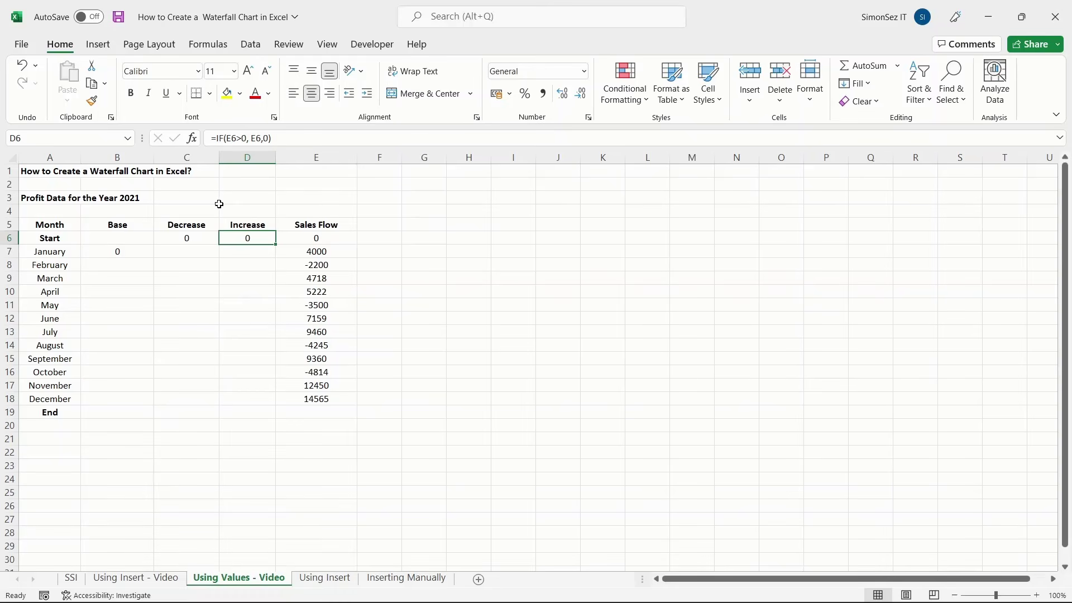
left_click(199, 238)
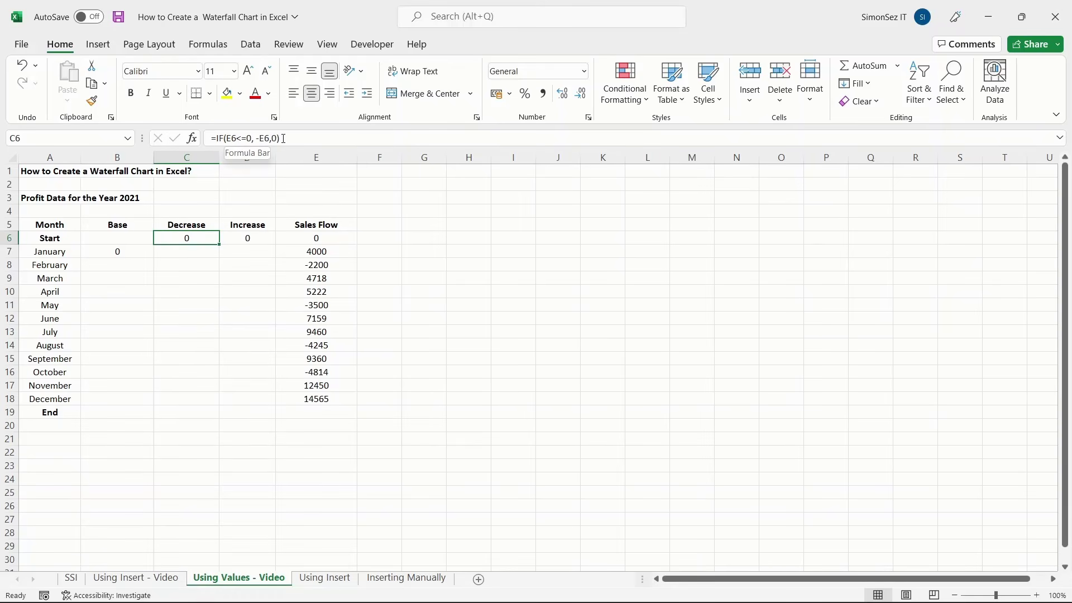
left_click_drag(219, 244, 217, 410)
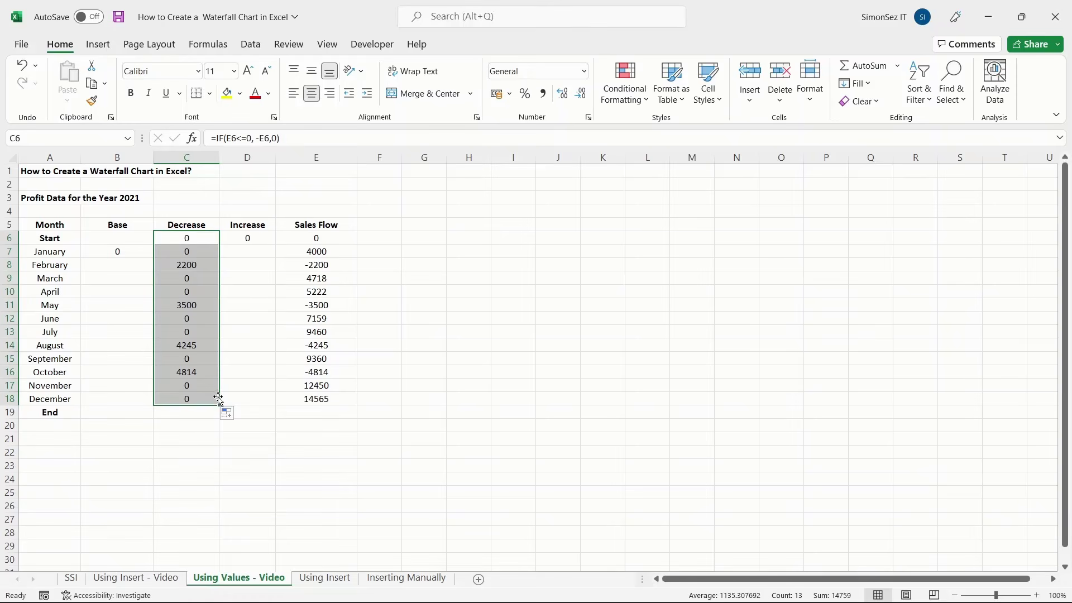
left_click(251, 237)
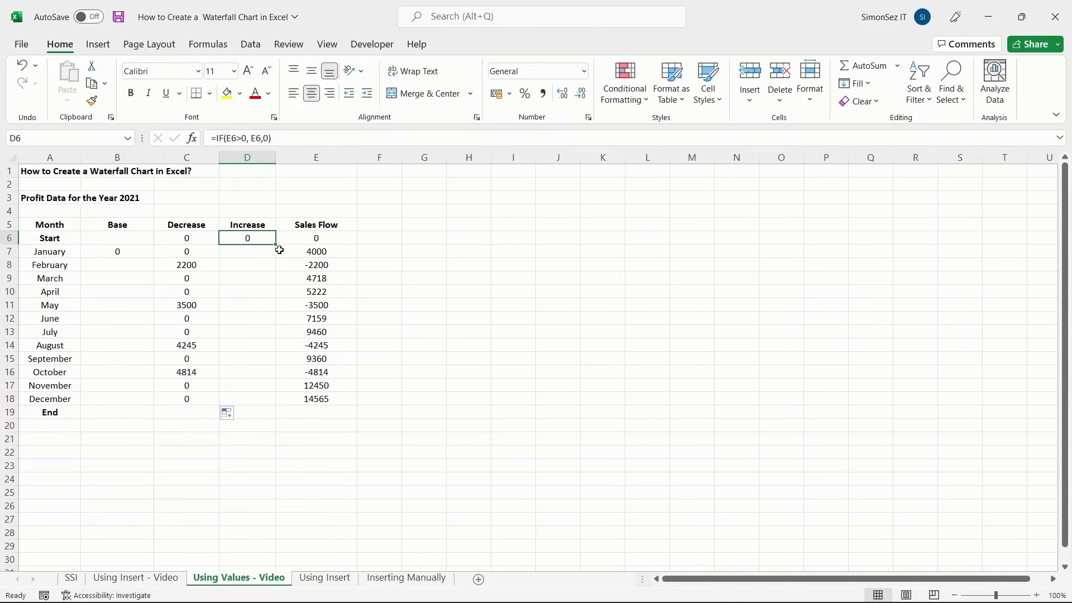
left_click_drag(276, 245, 284, 405)
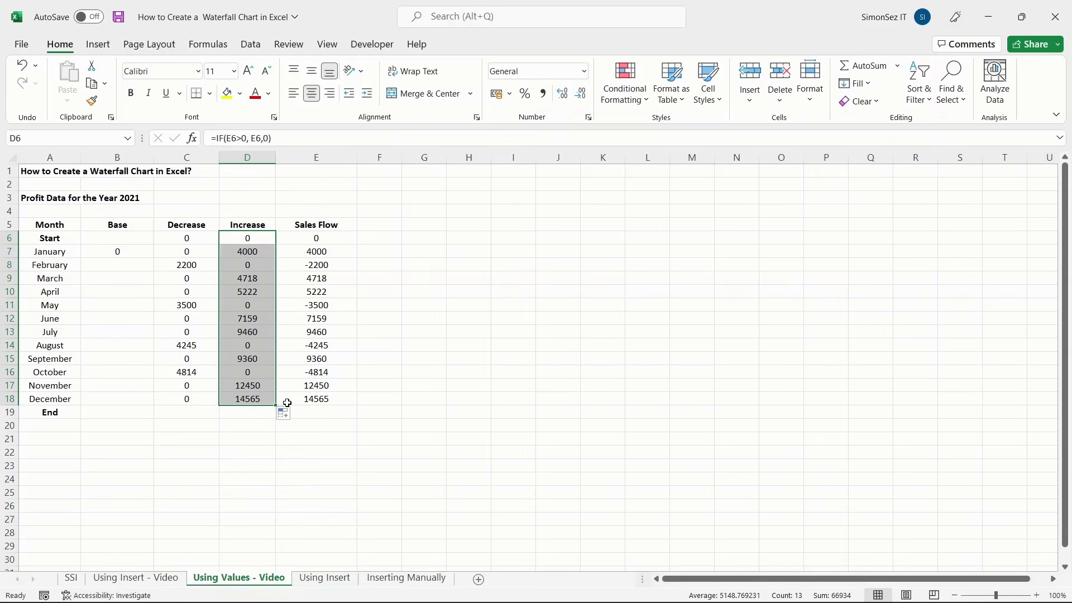
Step: Fill the Base formula =B6+D6-C6 from B7 down to the End row, B19
left_click(130, 252)
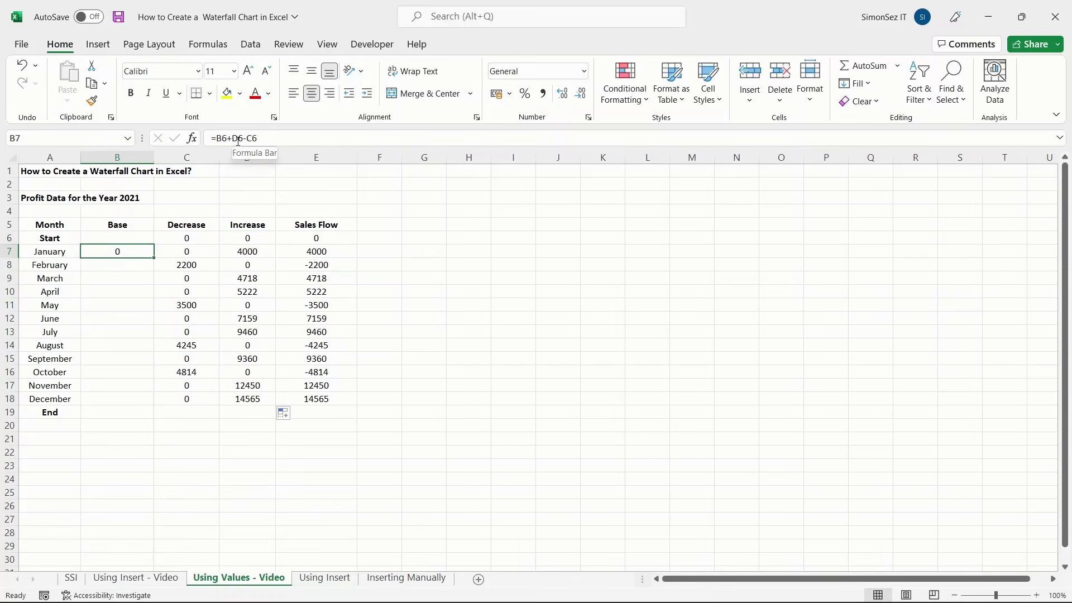
left_click_drag(155, 258, 156, 420)
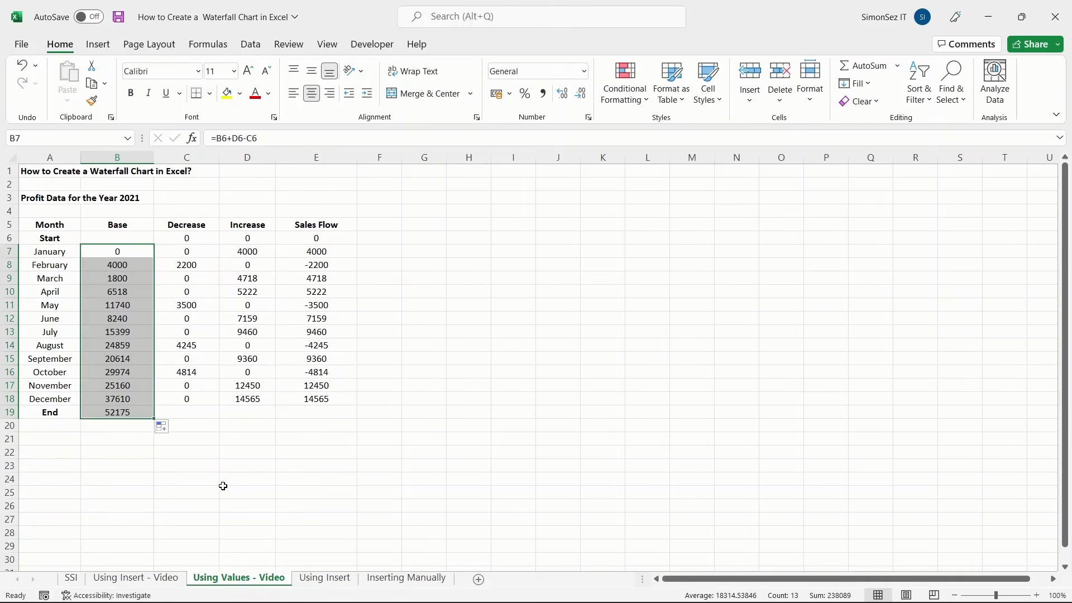
left_click(153, 464)
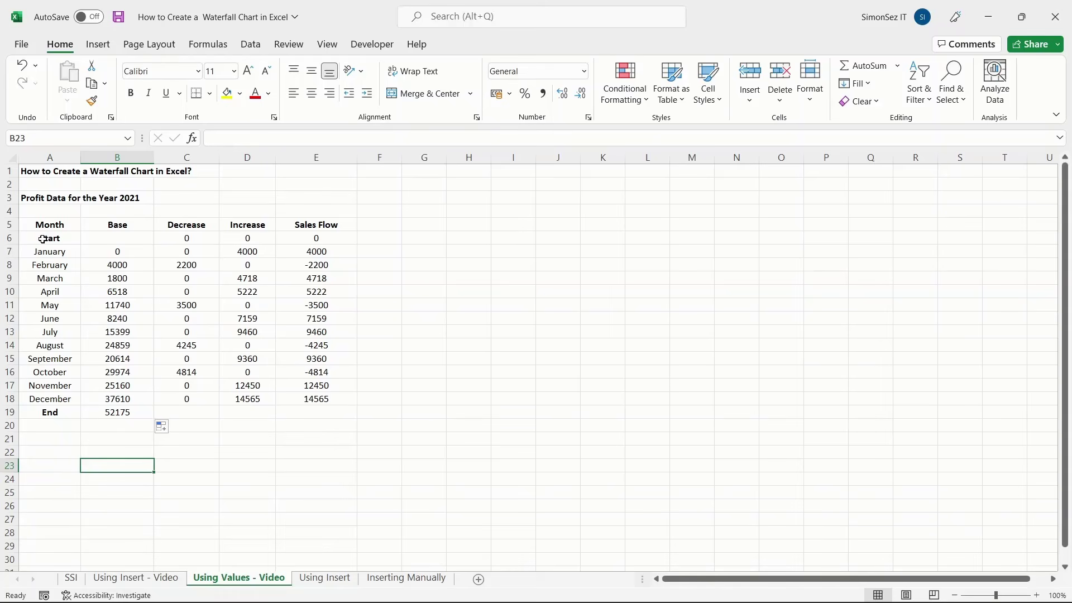
Step: Insert a 2-D stacked column chart from the Month, Base, Decrease and Increase data in A6:D19
left_click_drag(36, 238, 237, 414)
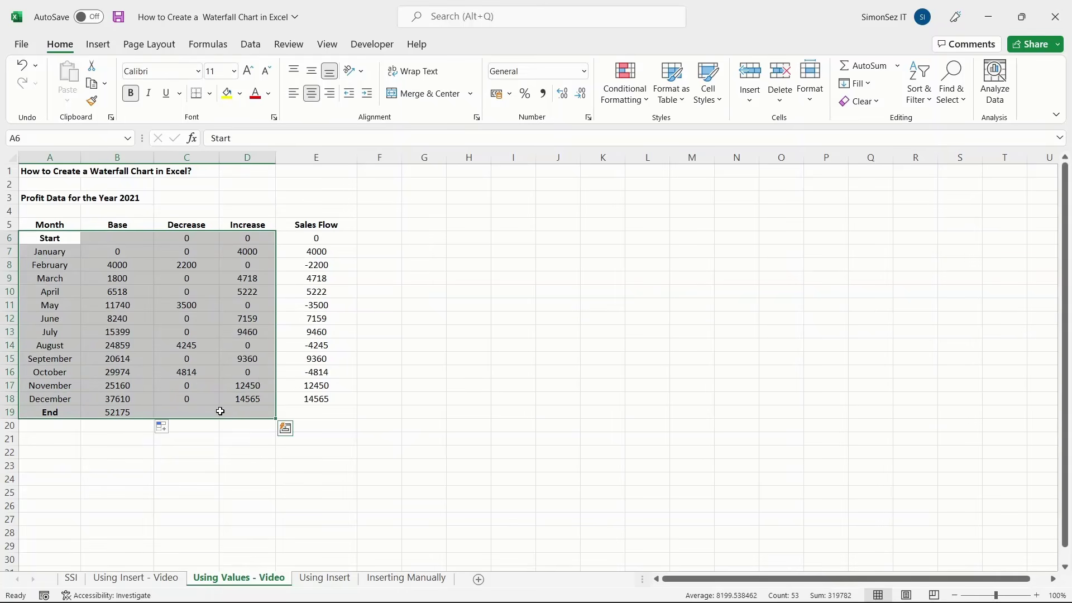
left_click(97, 46)
left_click(395, 66)
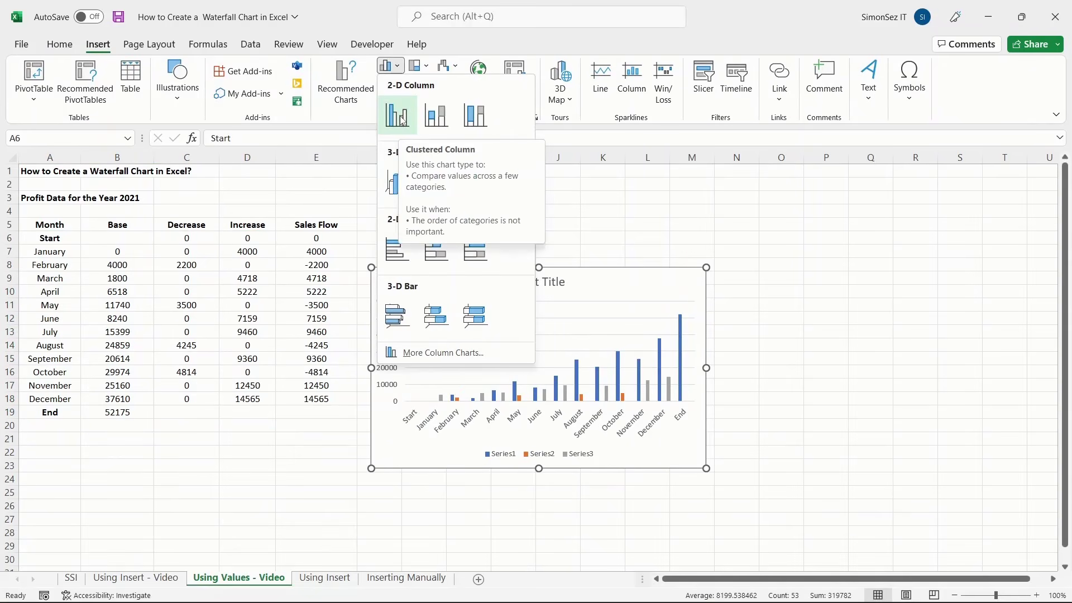
left_click(450, 126)
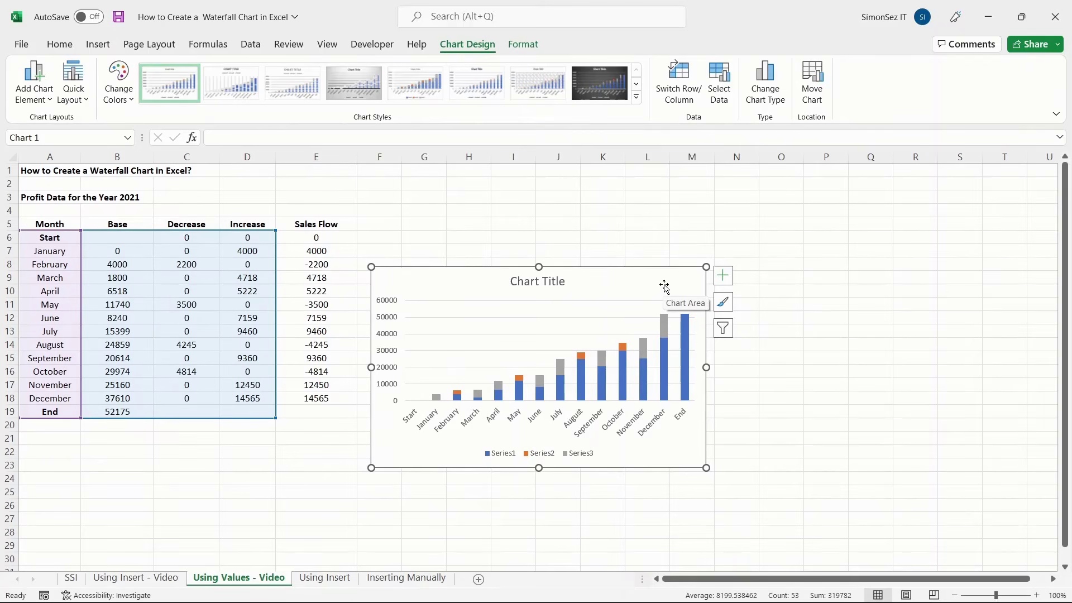
Step: Hide the Base series (Series1) in the stacked column chart by setting its fill to No fill and its border to No line
right_click(622, 380)
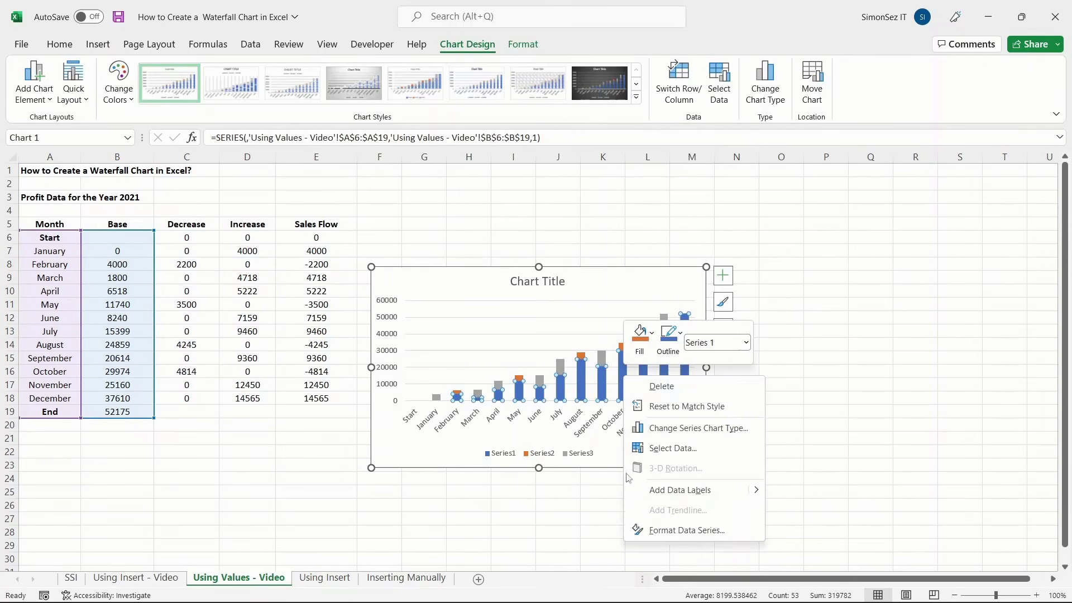
left_click(662, 528)
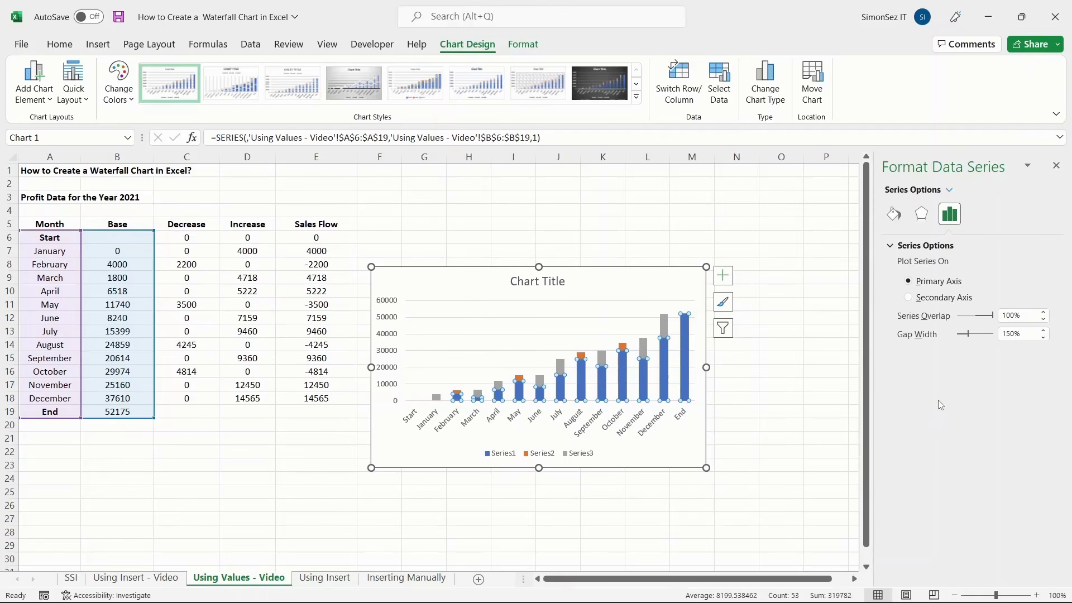
left_click(894, 214)
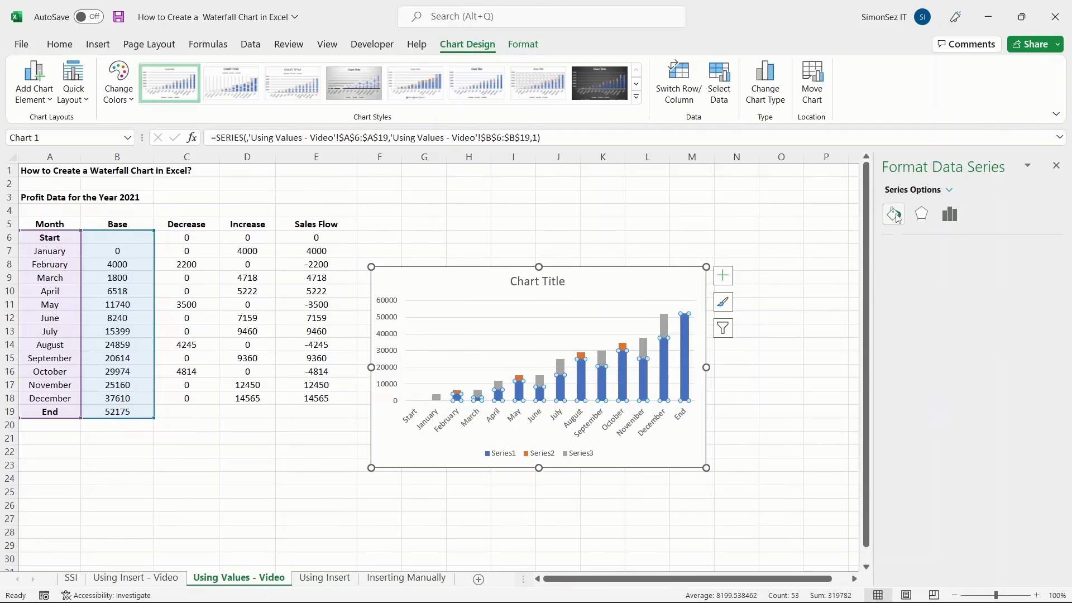
left_click(901, 247)
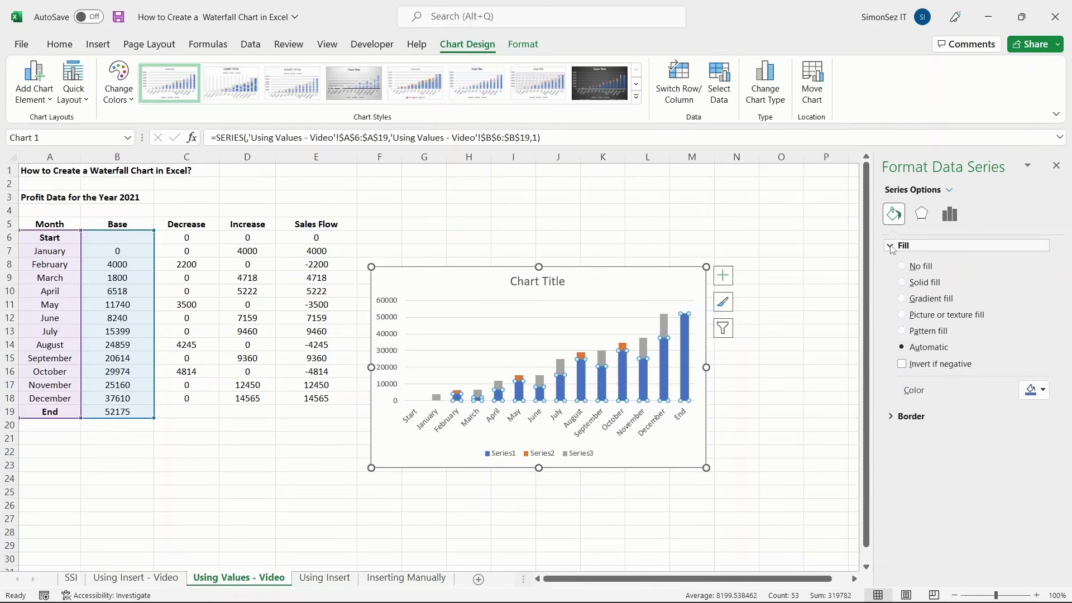
left_click(903, 267)
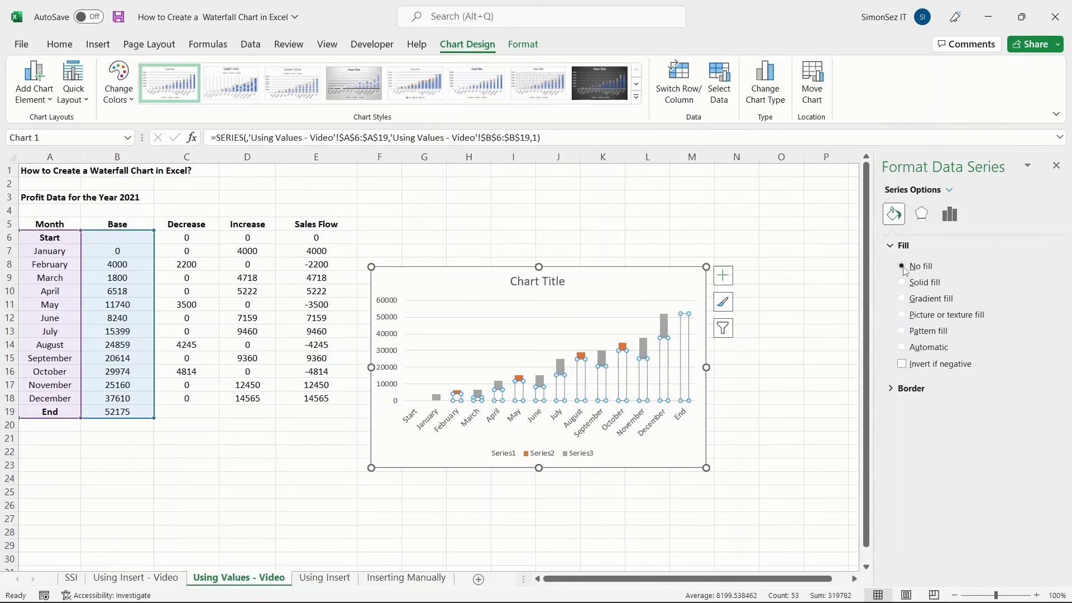
left_click(904, 397)
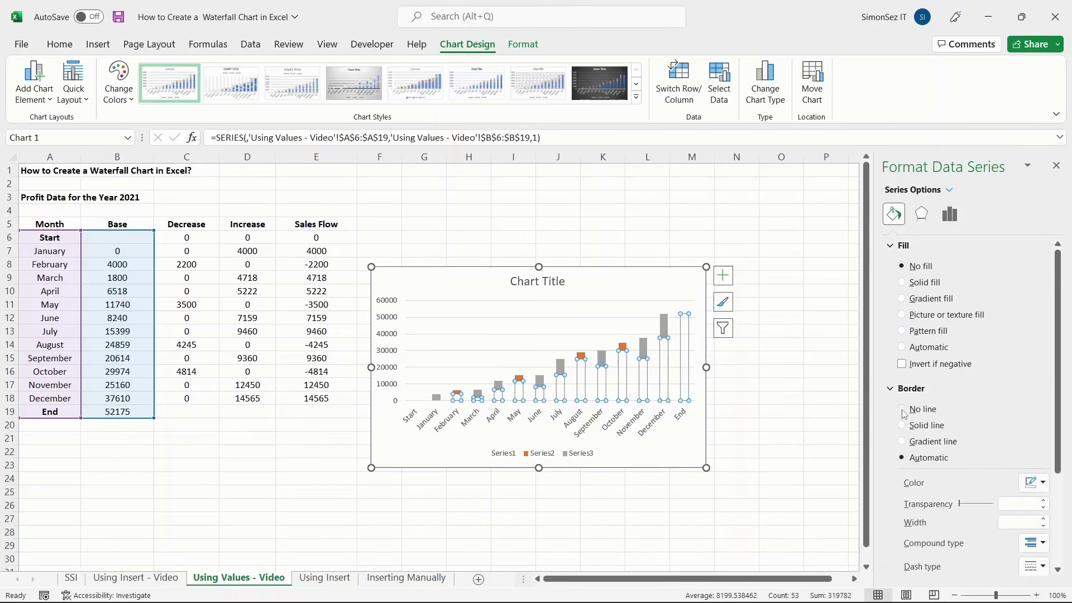
left_click(902, 410)
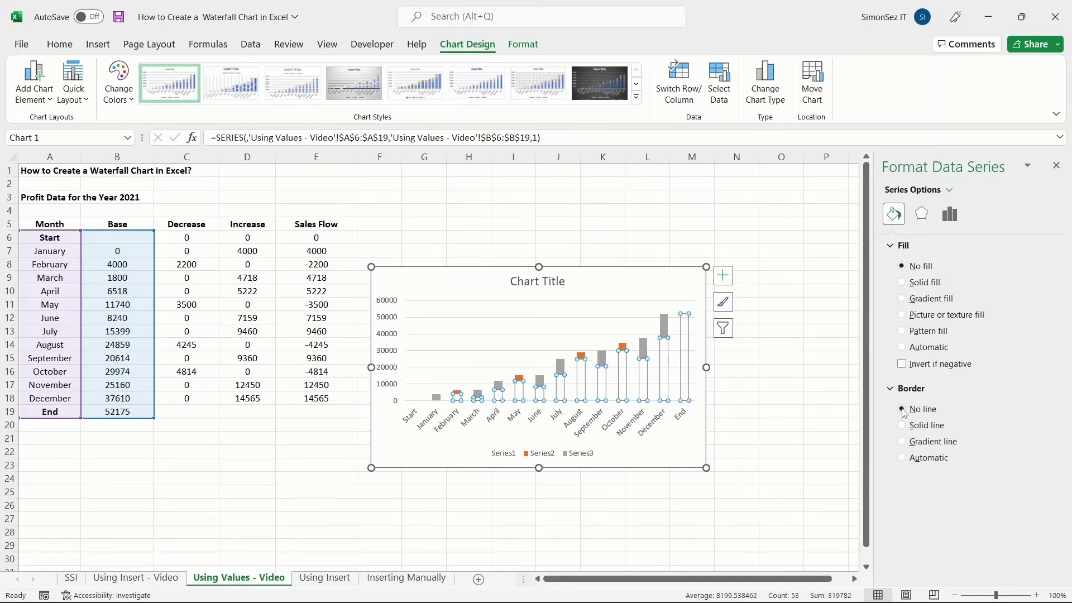
left_click(1060, 171)
left_click(722, 275)
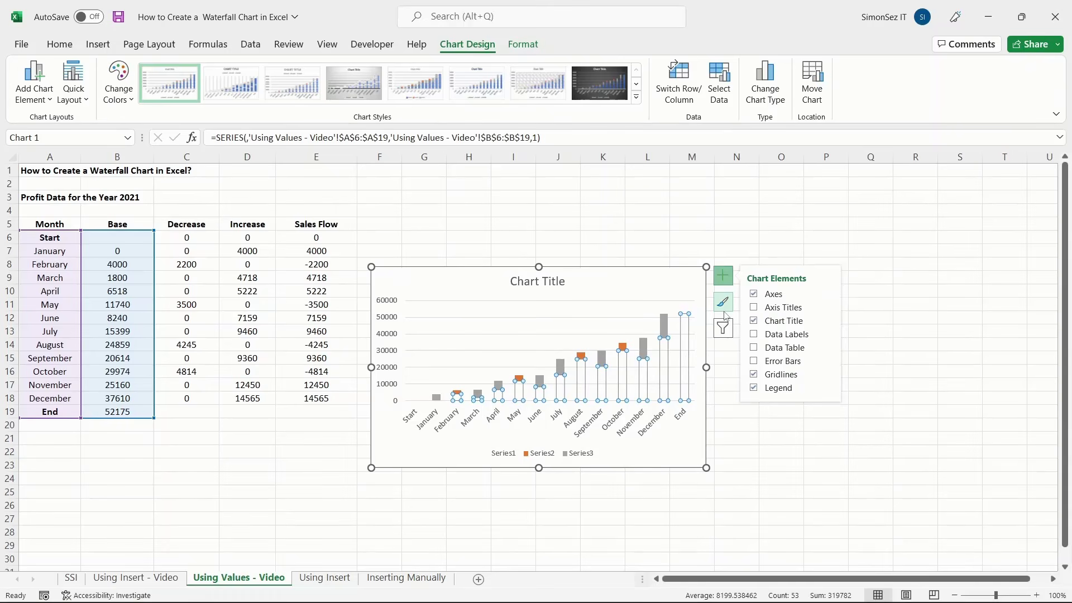
left_click(723, 304)
left_click(723, 328)
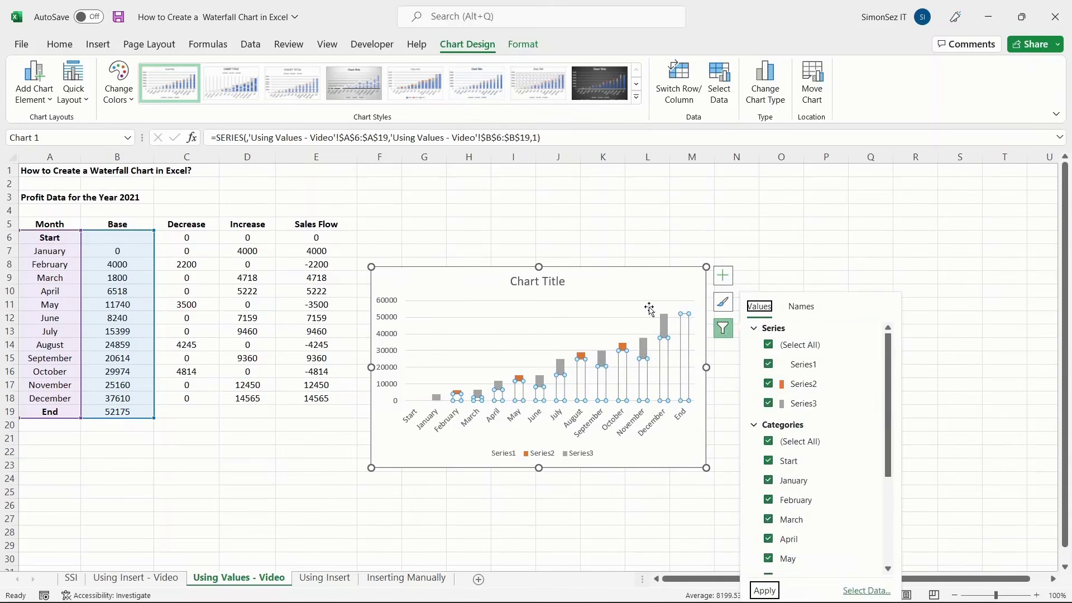
Step: Enlarge the stacked column chart to span about columns F to Q and rows 2 to 25
left_click(636, 293)
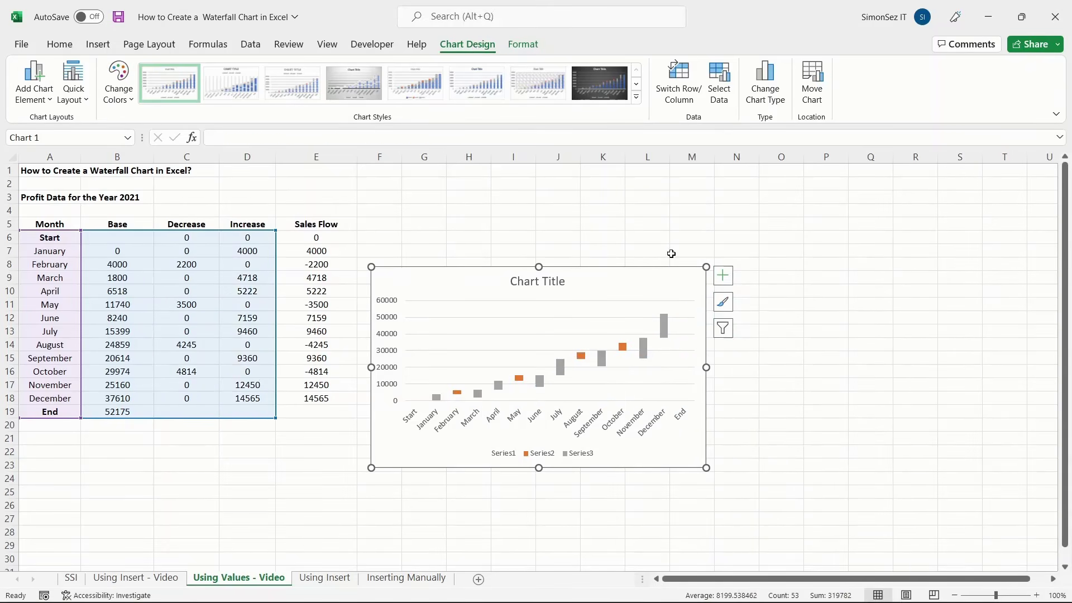
left_click_drag(706, 267, 874, 178)
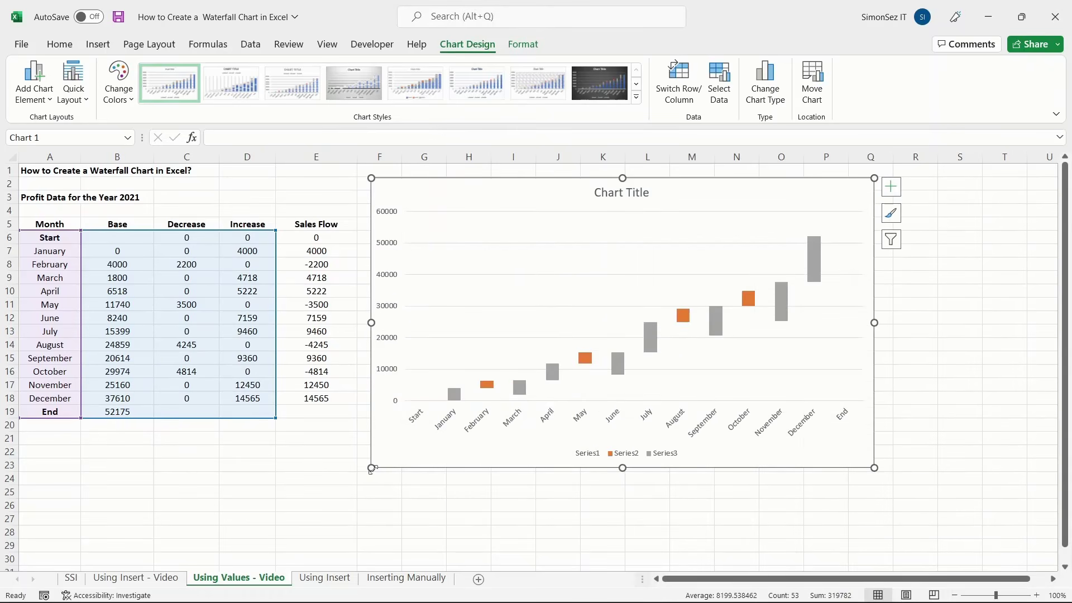
left_click_drag(371, 468, 353, 501)
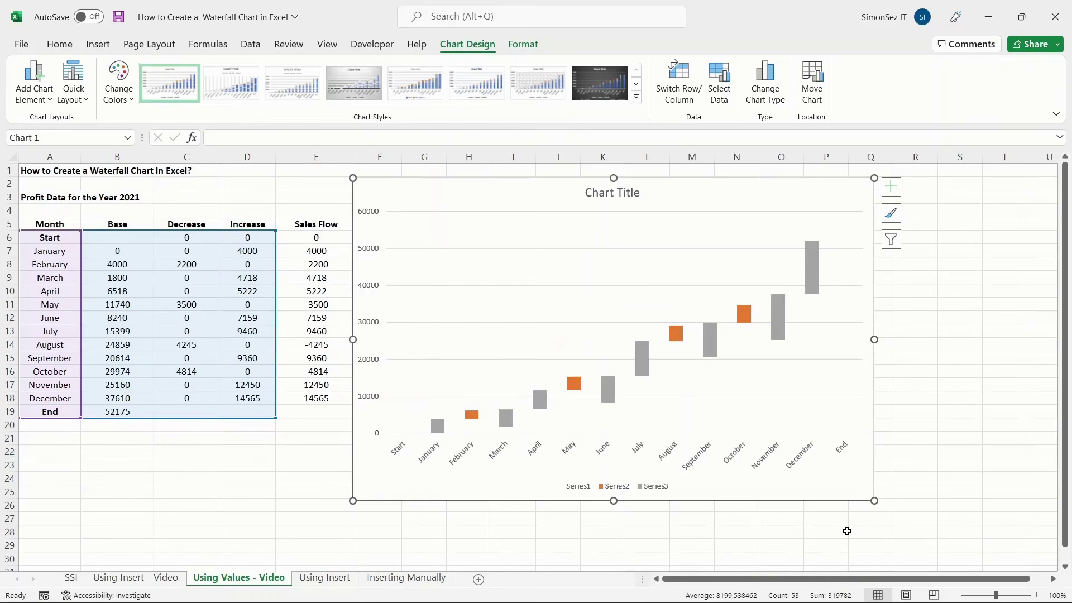